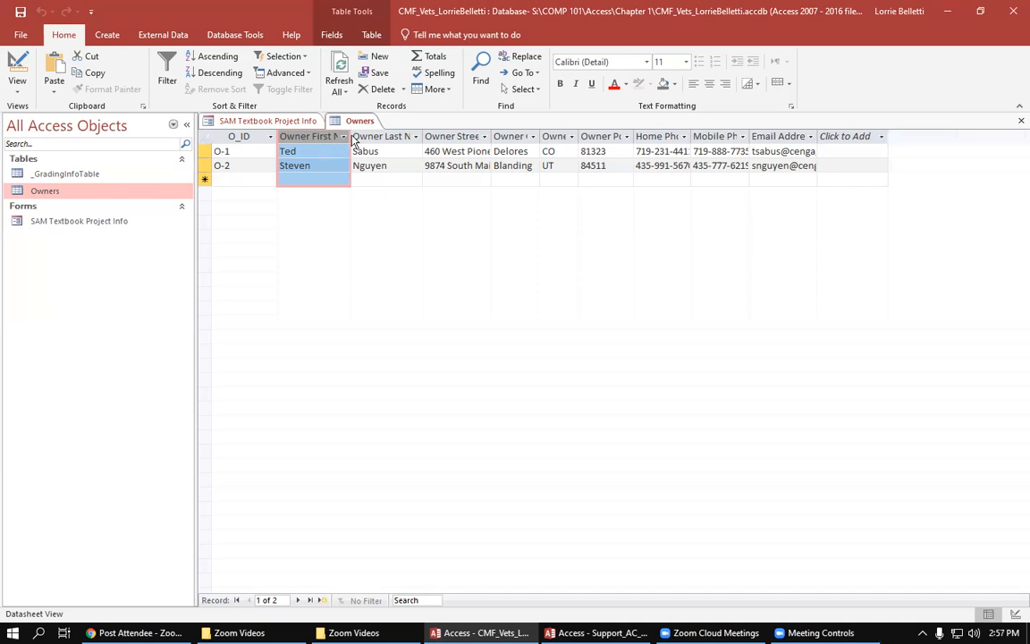
# Step: Fit the Owners table columns from Owner First Name through Home Phone to their contents
pyautogui.doubleClick(350, 136)
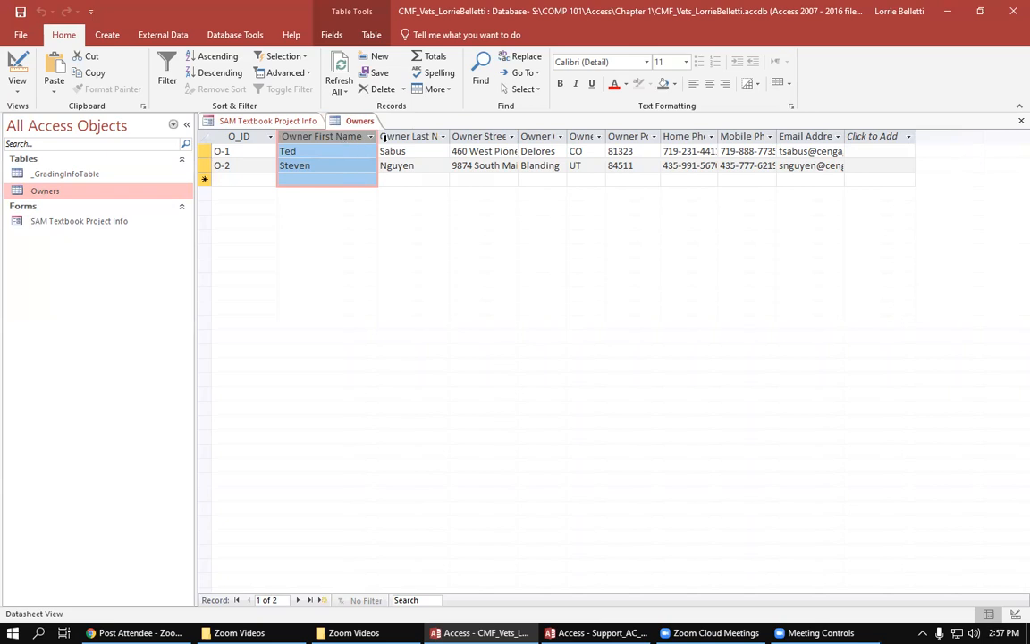
pyautogui.doubleClick(449, 136)
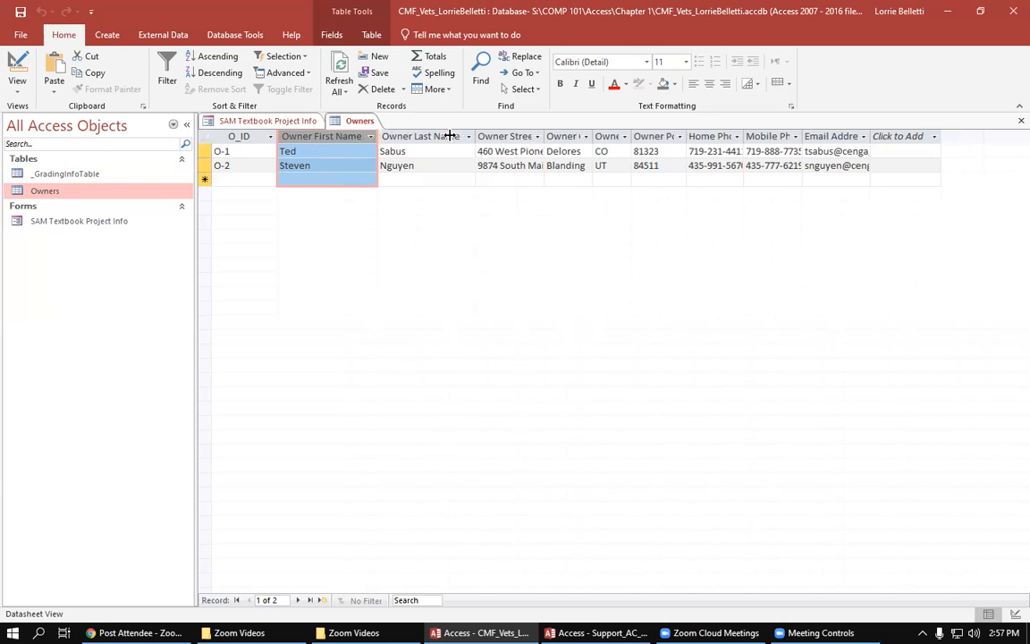
pyautogui.doubleClick(544, 132)
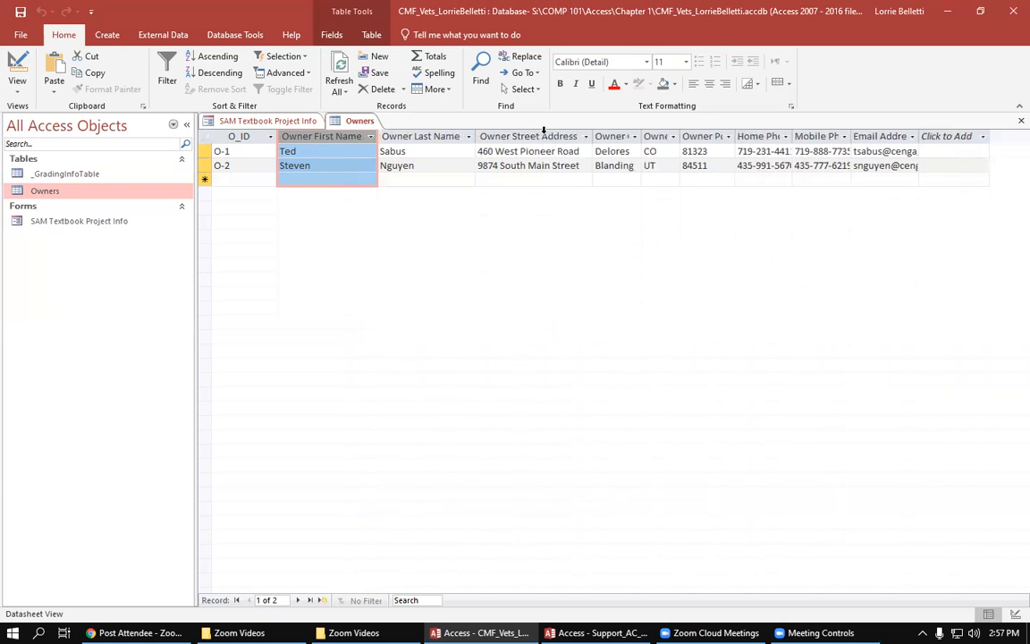
pyautogui.doubleClick(641, 132)
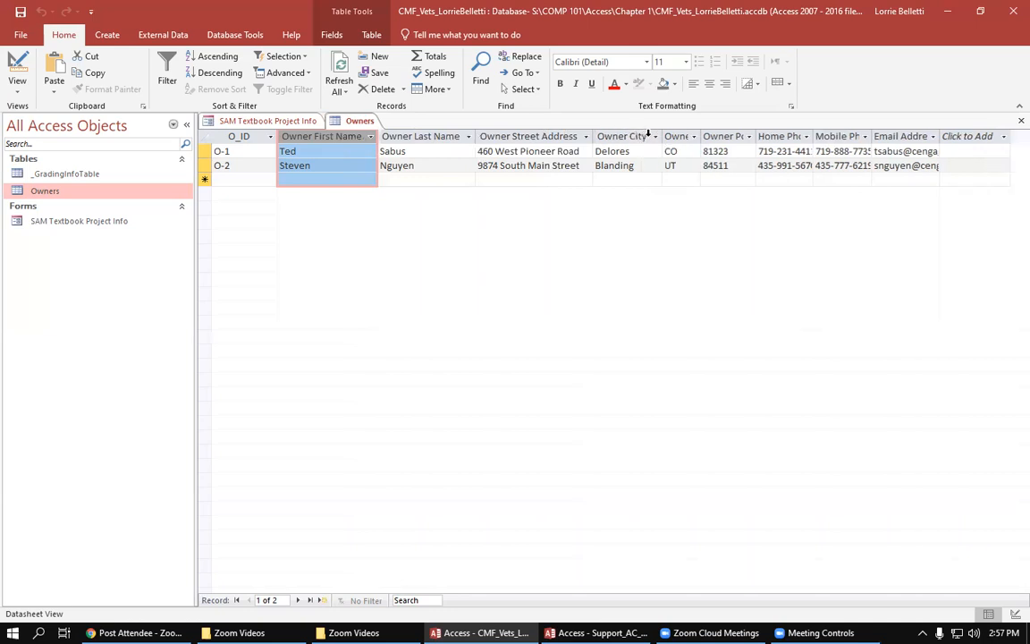
pyautogui.doubleClick(700, 136)
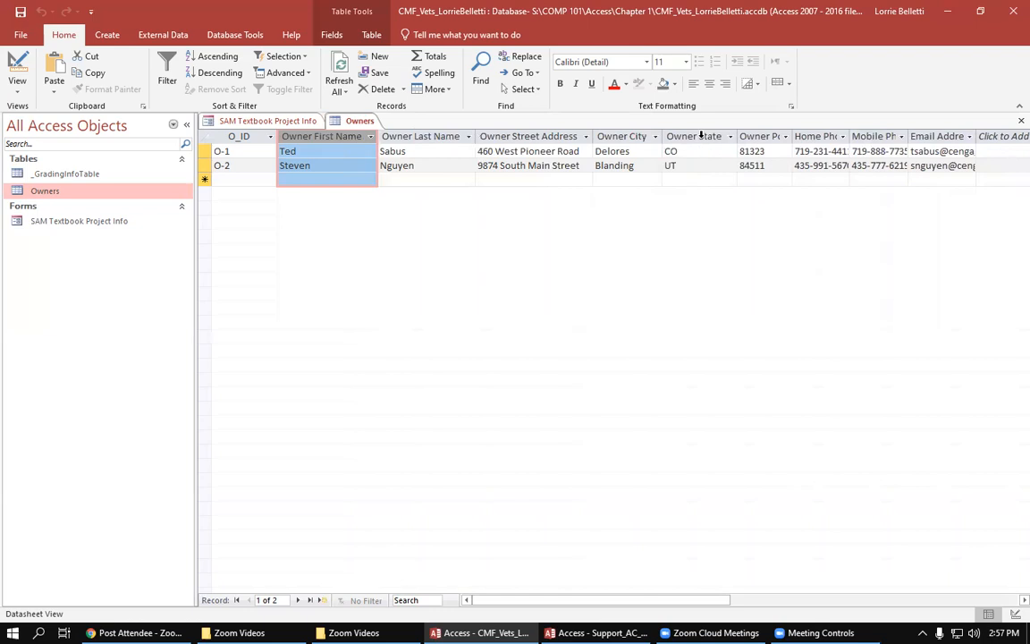
pyautogui.doubleClick(791, 136)
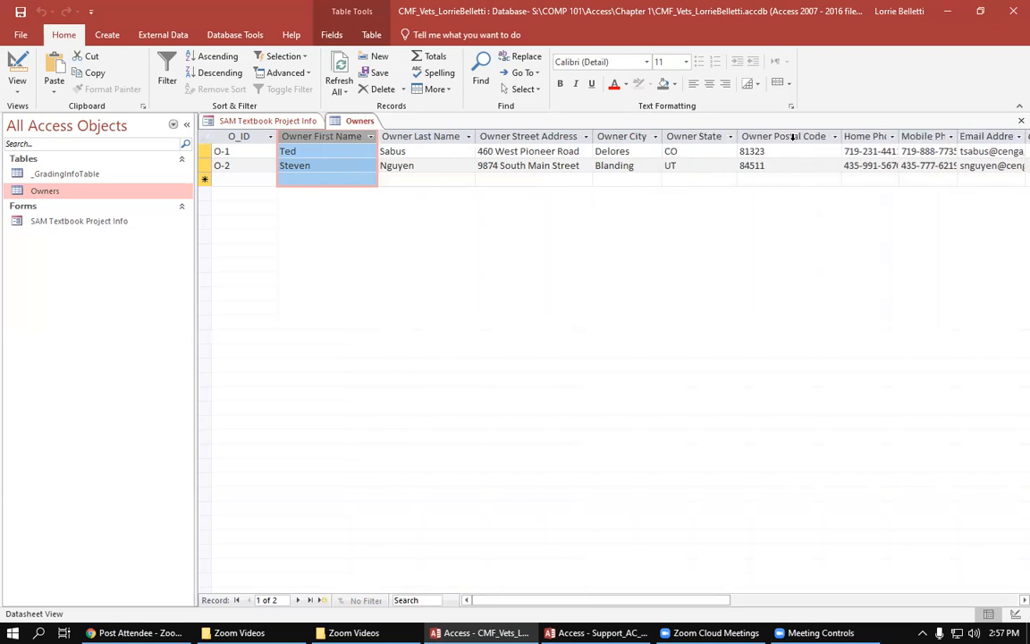
pyautogui.doubleClick(901, 136)
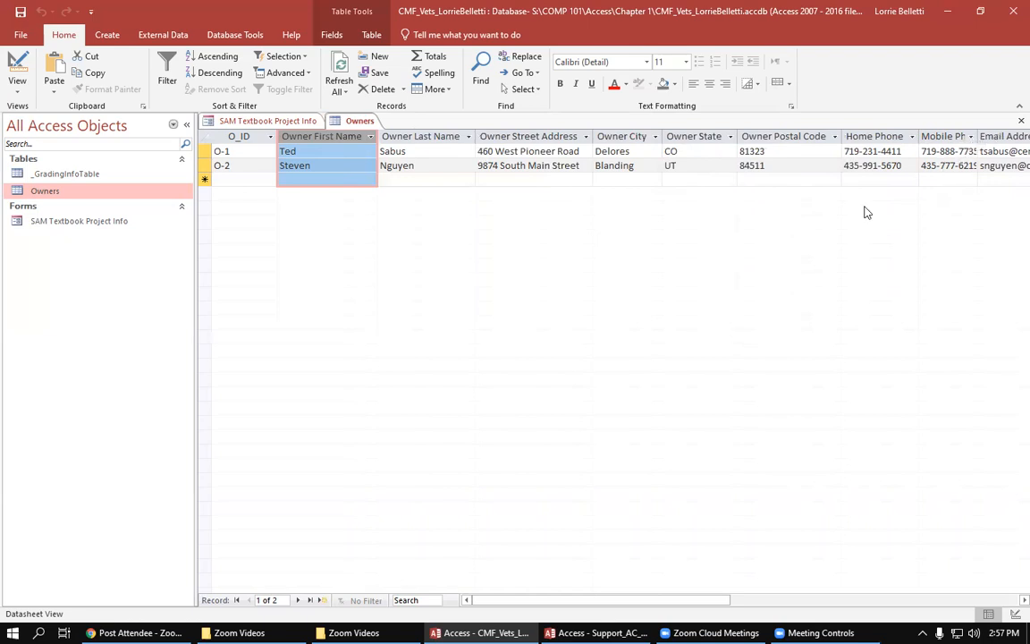
# Step: Fit the Mobile Phone and Email Address columns to their contents with the navigation pane collapsed, and restore the pane
pyautogui.click(187, 127)
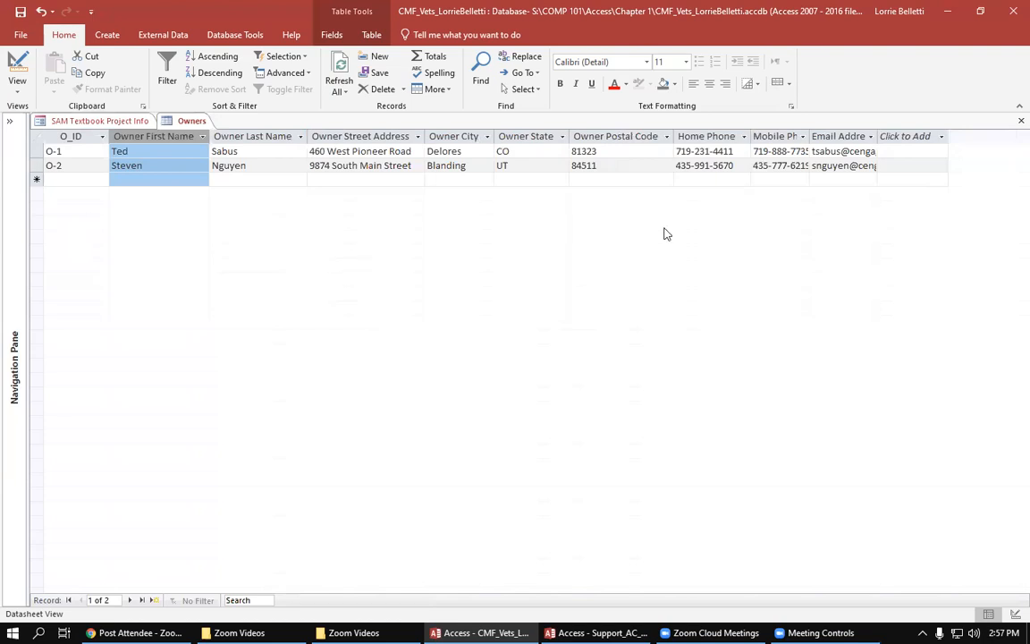
pyautogui.hotkey('ctrl', 'c')
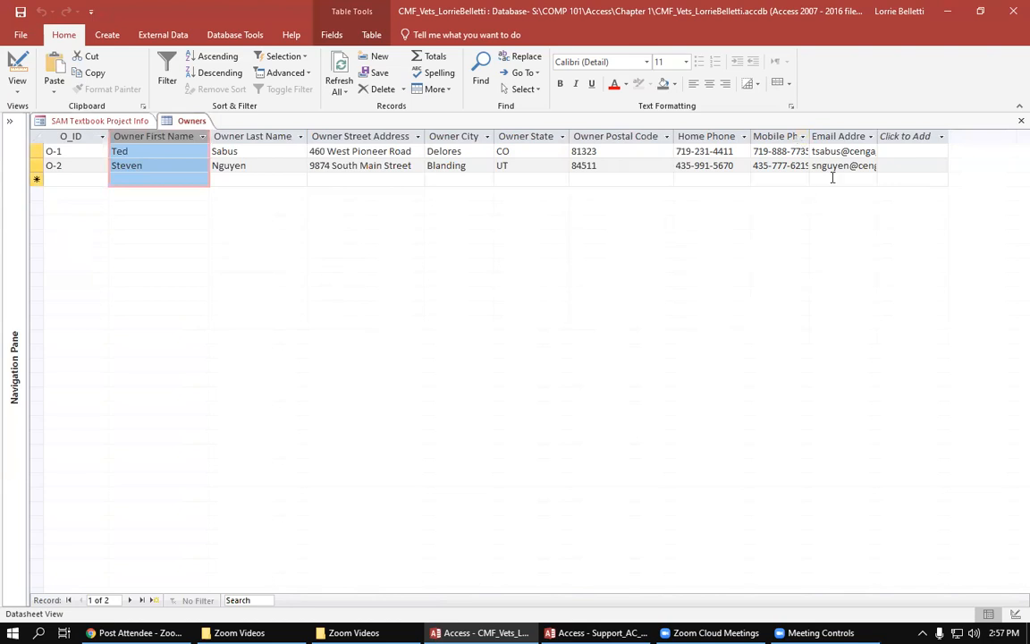
pyautogui.doubleClick(809, 136)
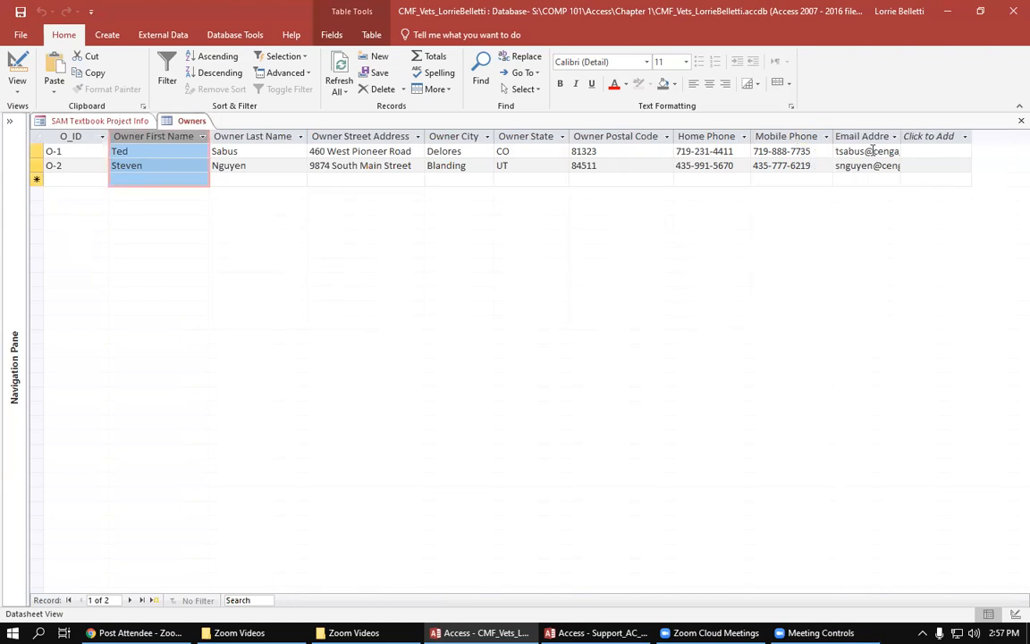
pyautogui.doubleClick(899, 136)
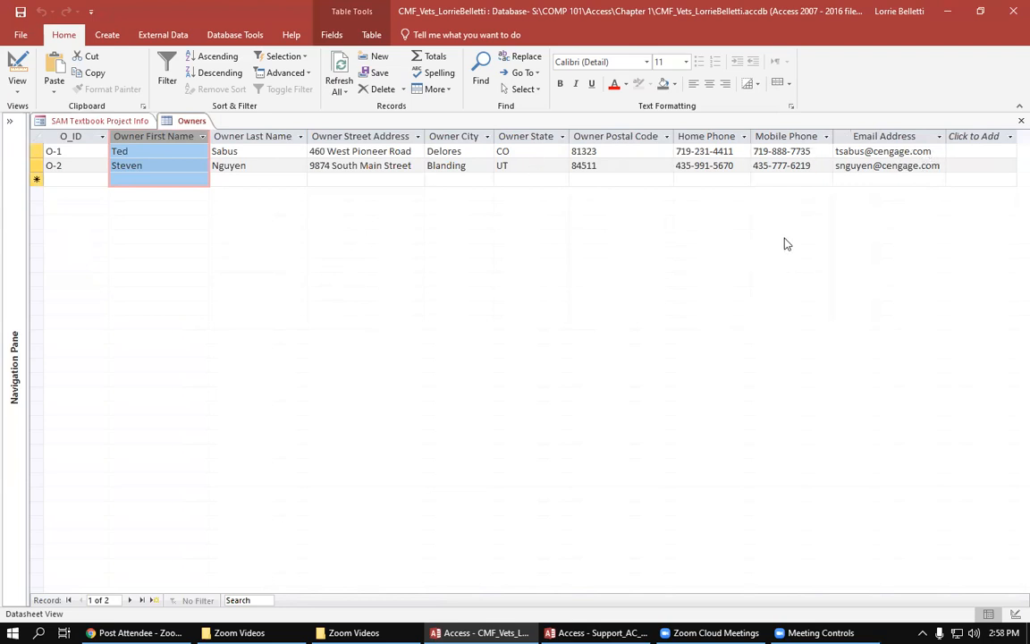
pyautogui.click(9, 122)
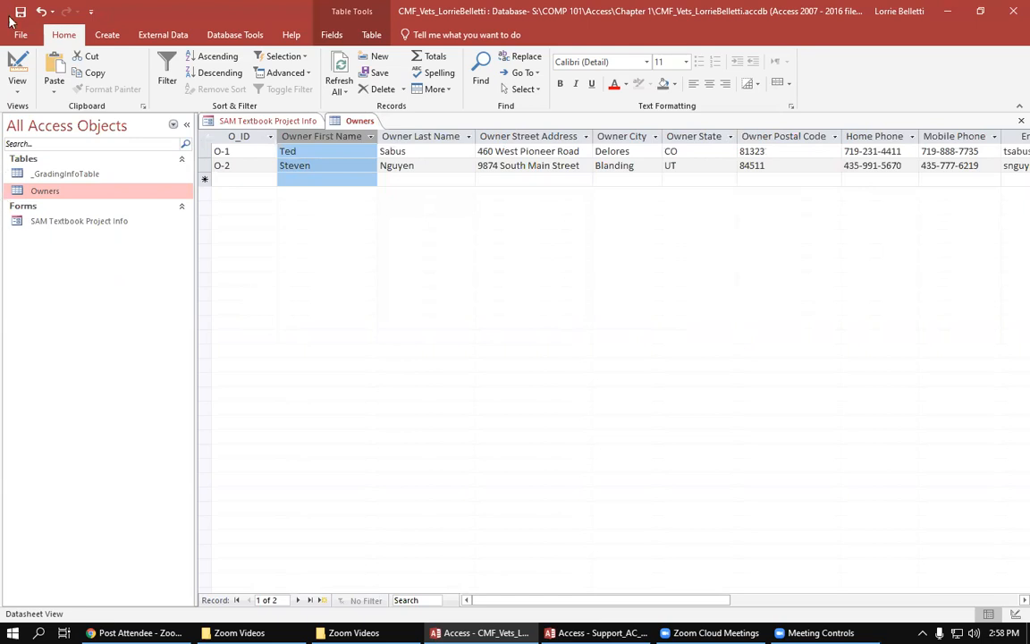
# Step: Create a new table in Design view with Patient ID as its first field, using the Short Text data type
pyautogui.click(109, 36)
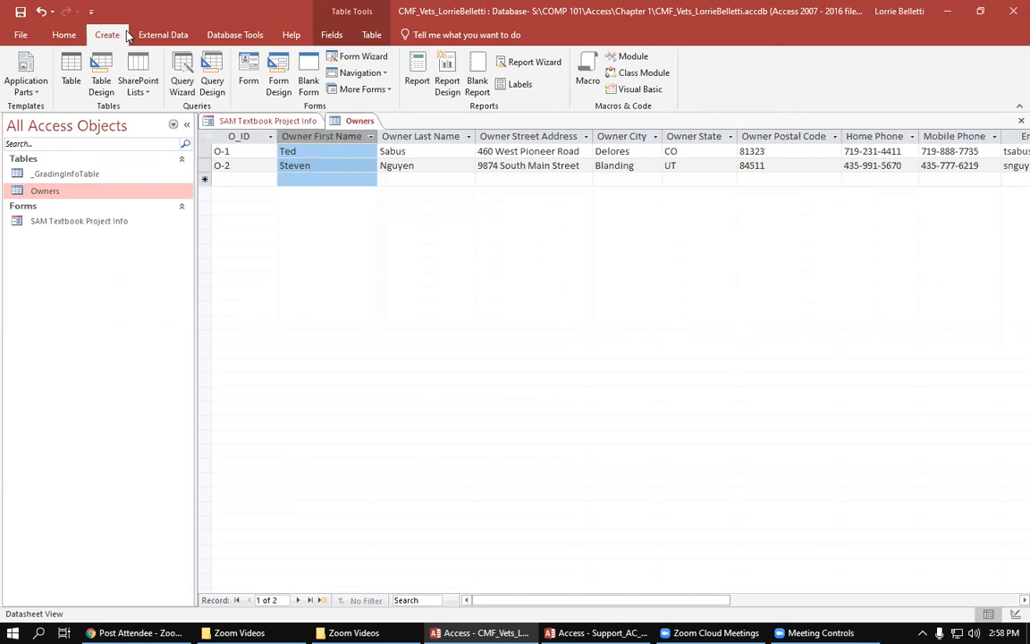
pyautogui.click(101, 85)
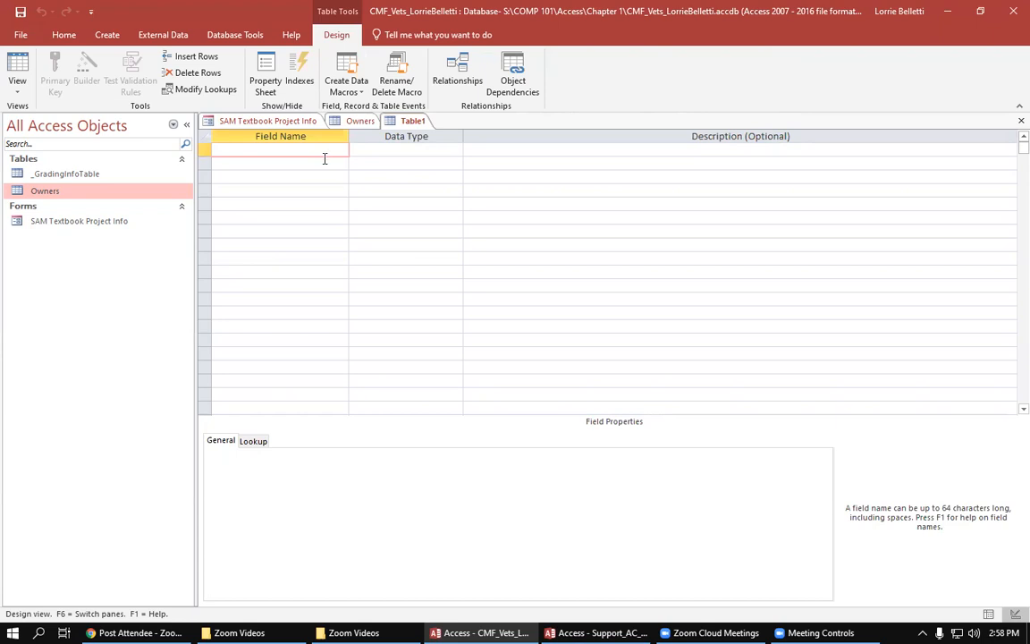
pyautogui.write('Patient Id')
pyautogui.press('BackSpace')
pyautogui.write('D')
pyautogui.press('Tab')
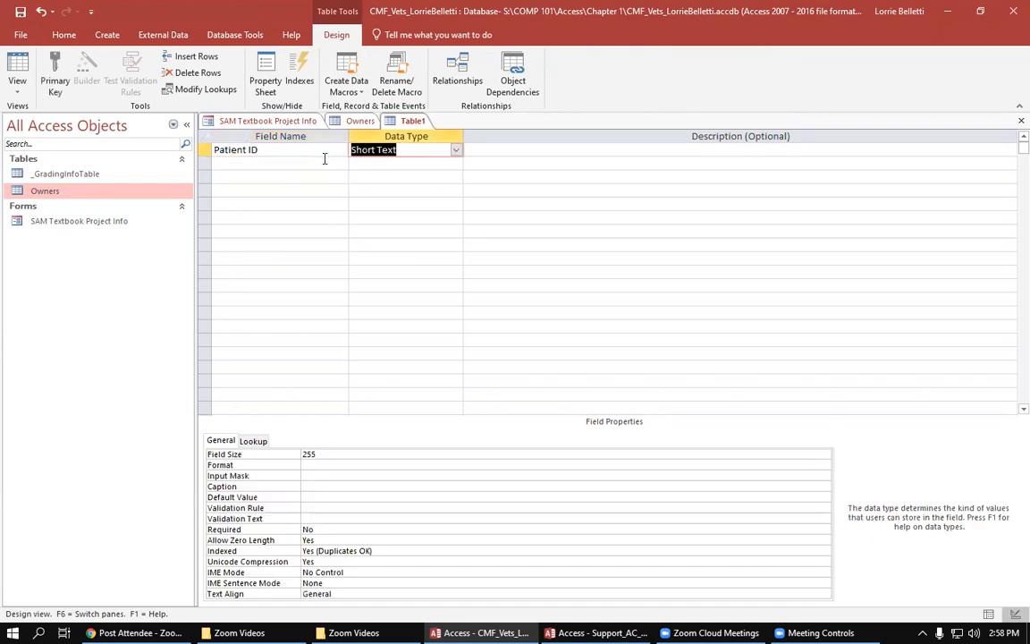
# Step: Add Patient Name and Animal Type as Short Text fields below Patient ID
pyautogui.click(324, 162)
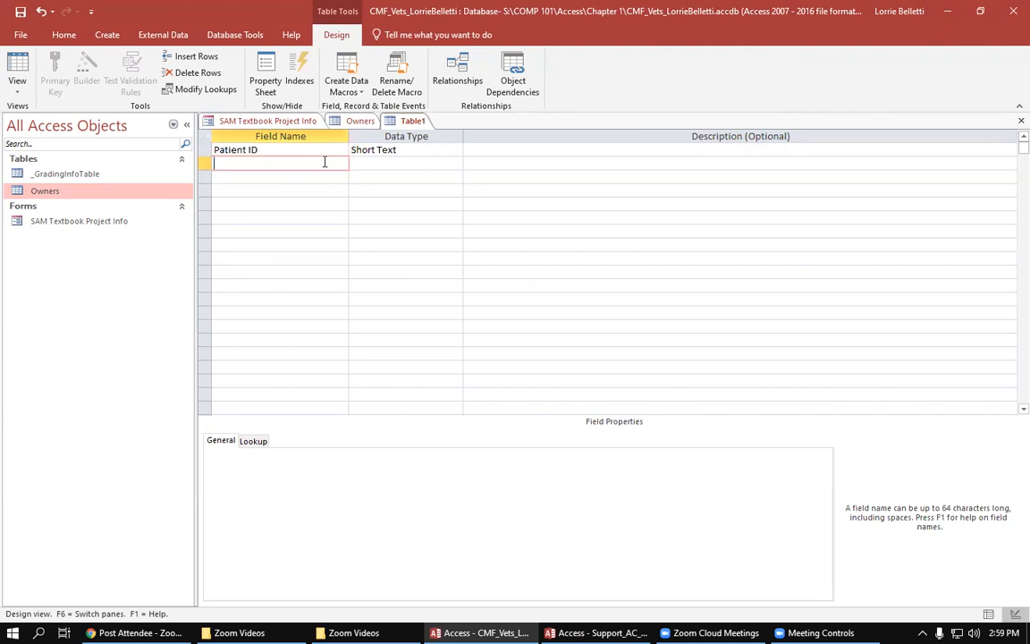
pyautogui.write('Patient Name')
pyautogui.press('Tab')
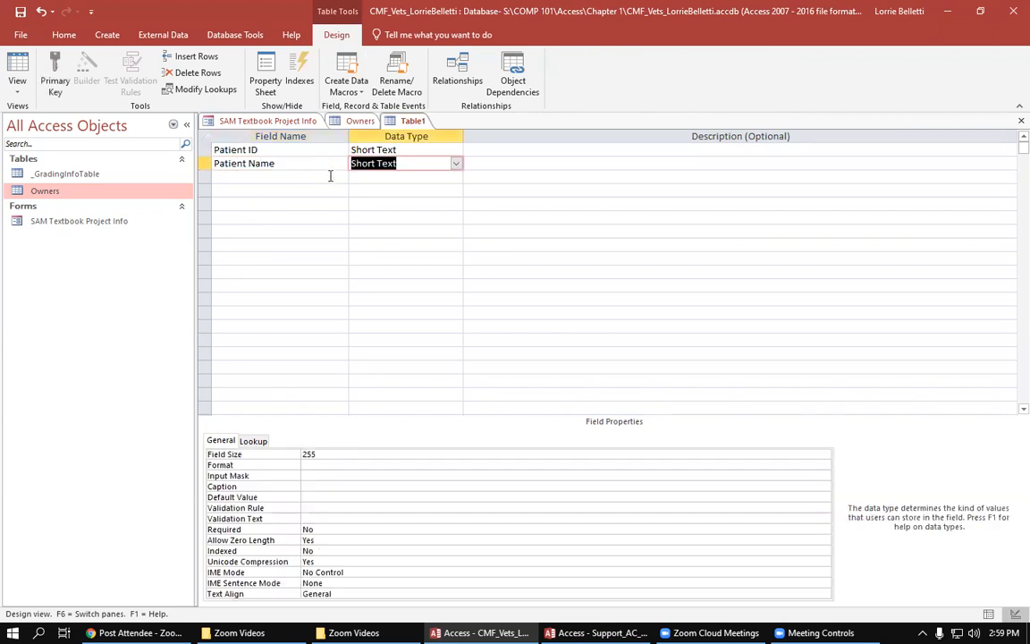
pyautogui.click(330, 175)
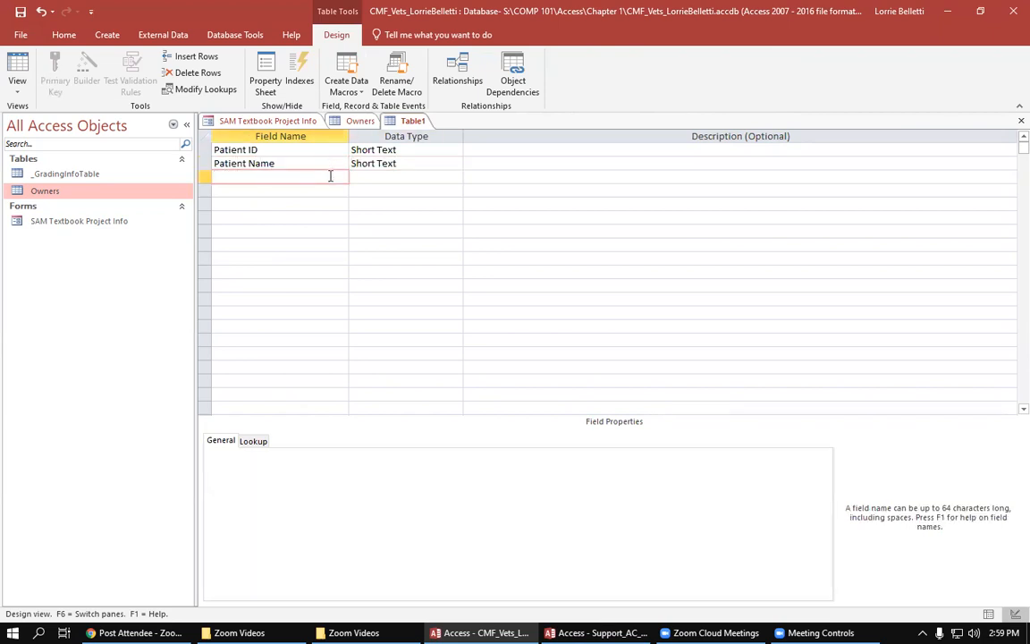
pyautogui.write('Animal Type')
pyautogui.press('Down')
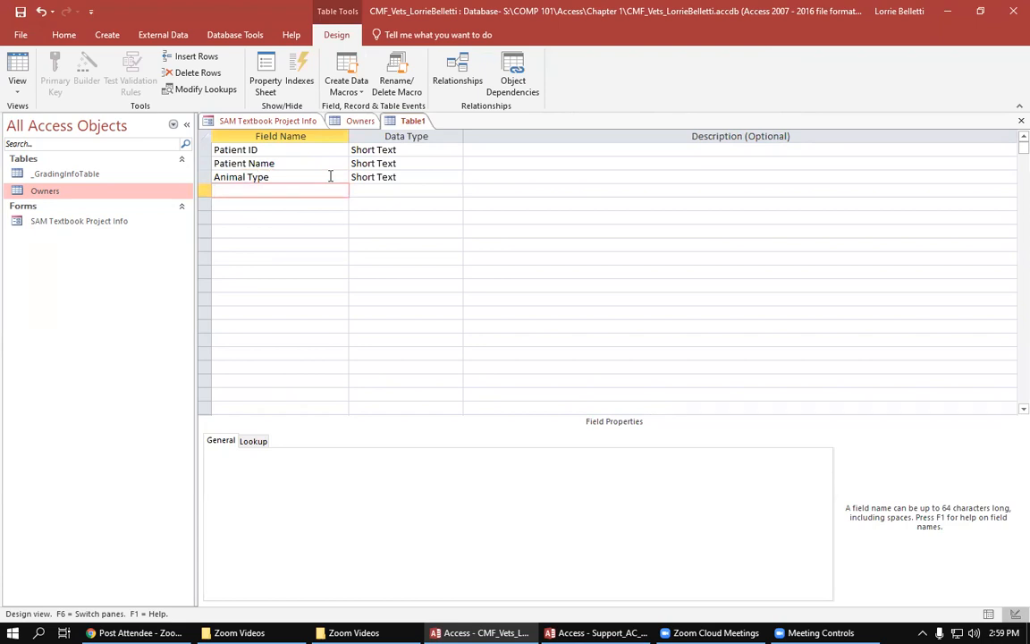
# Step: Add Breed and Owner ID as the remaining Short Text fields of the new table
pyautogui.write('Breed')
pyautogui.press('Down')
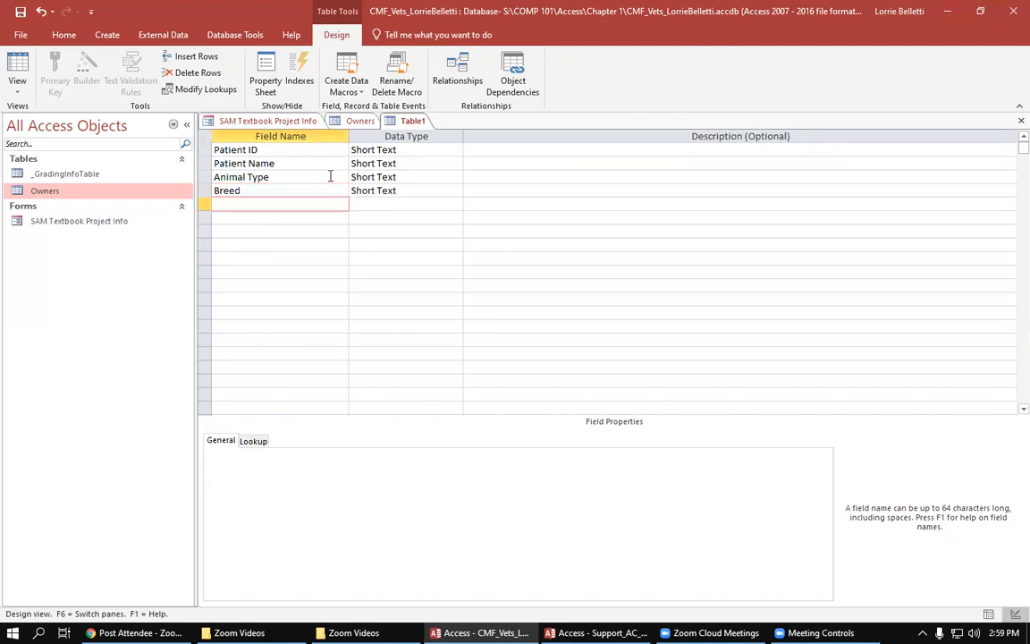
pyautogui.write('Owner ID')
pyautogui.press('Down')
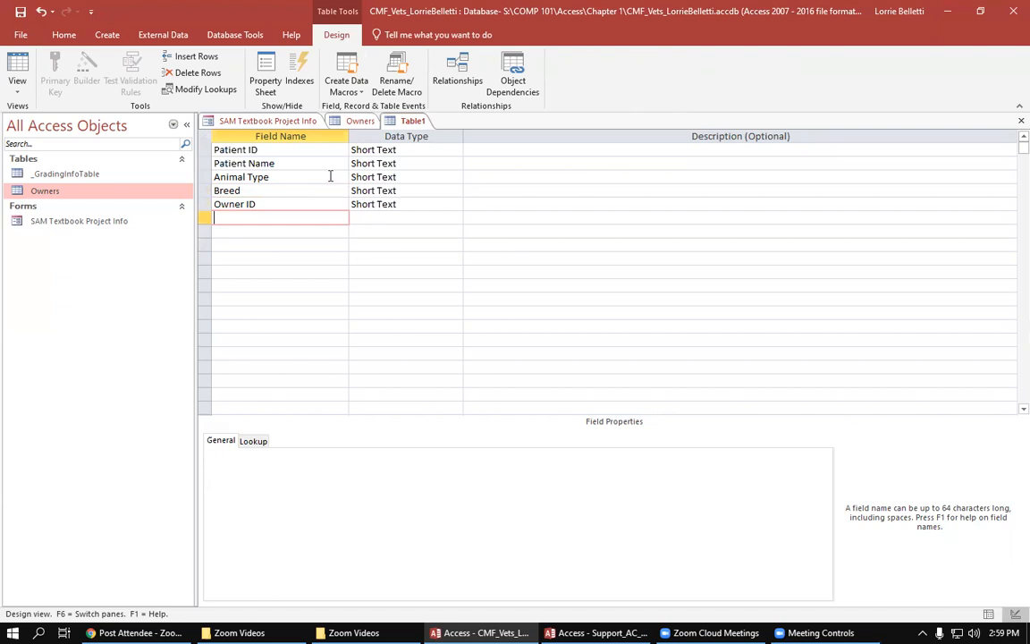
# Step: Make Patient ID the primary key of the new table
pyautogui.click(265, 150)
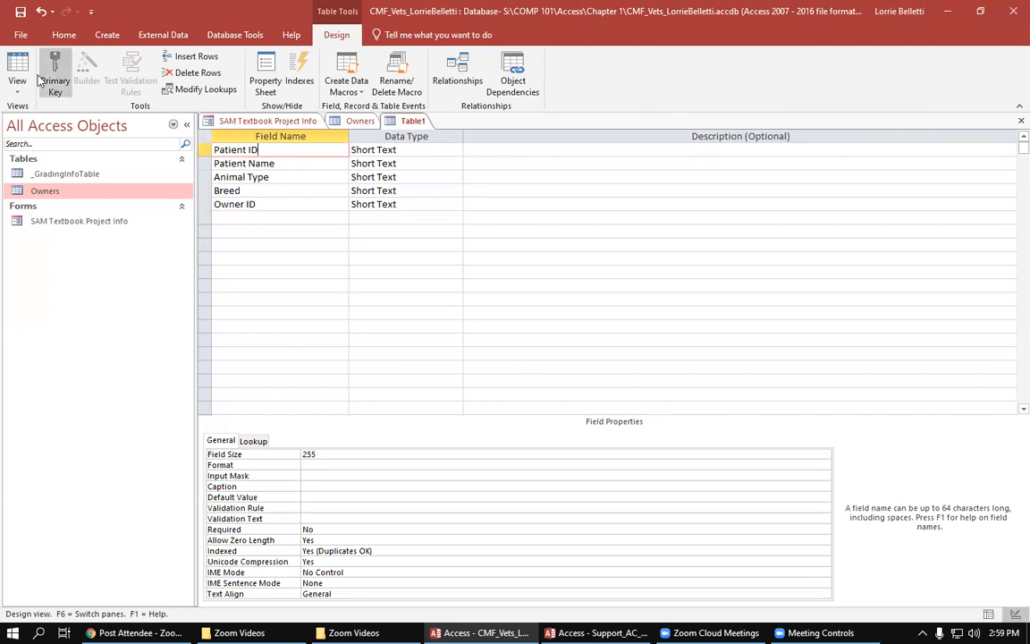
pyautogui.click(65, 74)
# Step: Switch the new table to Datasheet view, saving it under the name Patients
pyautogui.click(20, 94)
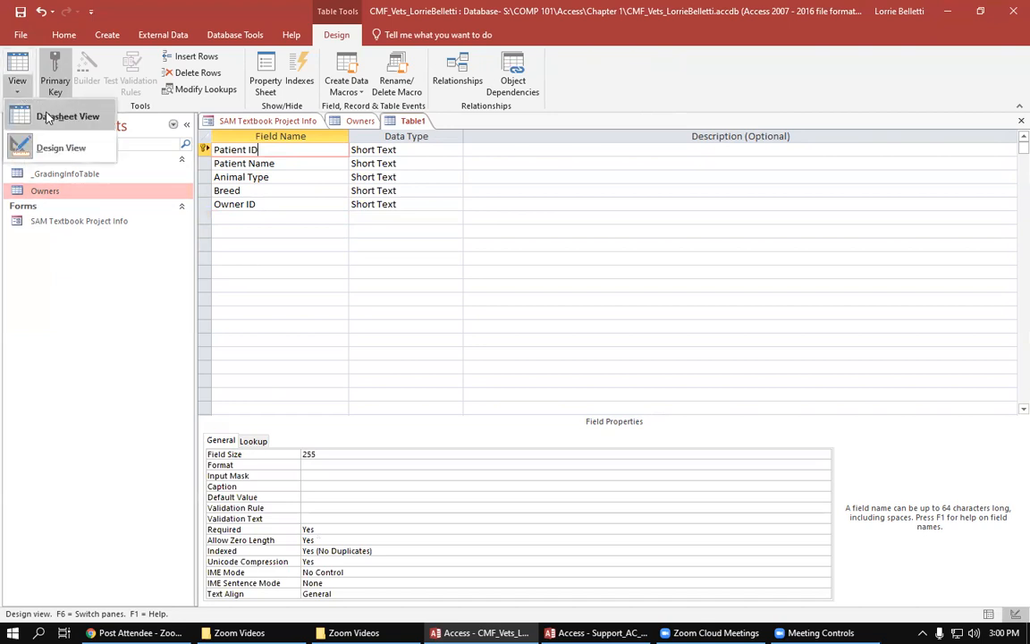
pyautogui.click(47, 118)
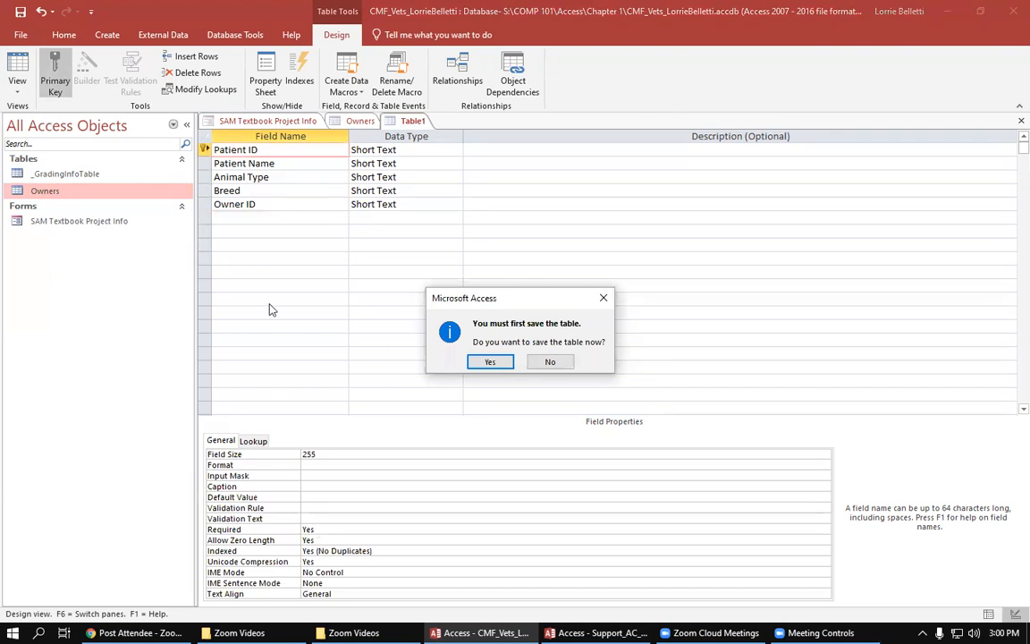
pyautogui.click(489, 362)
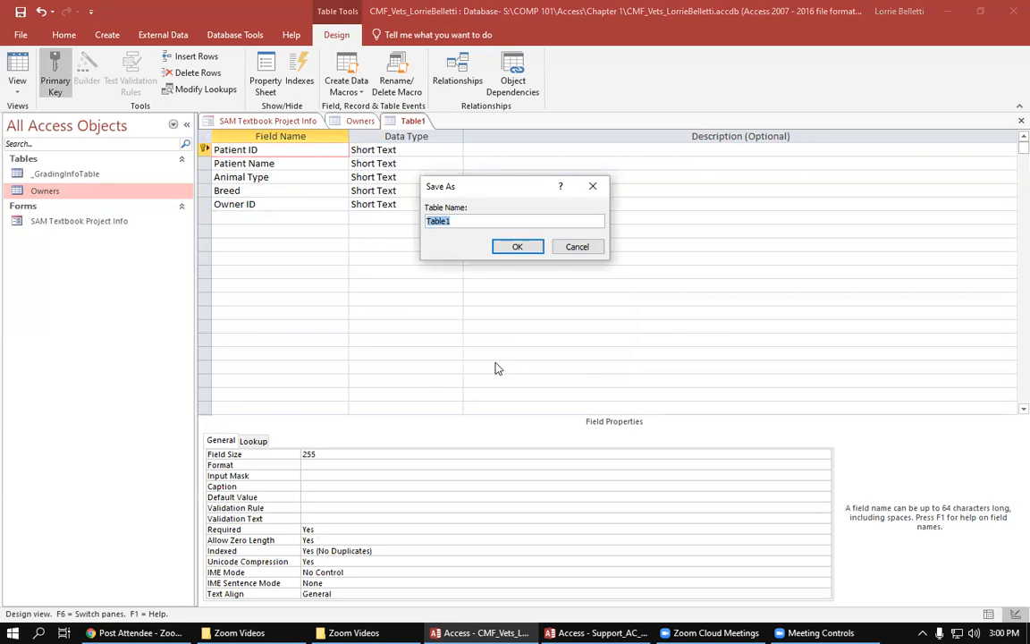
pyautogui.press('capslock')
pyautogui.write('PA')
pyautogui.press('BackSpace')
pyautogui.press('capslock')
pyautogui.write('atients')
pyautogui.click(524, 249)
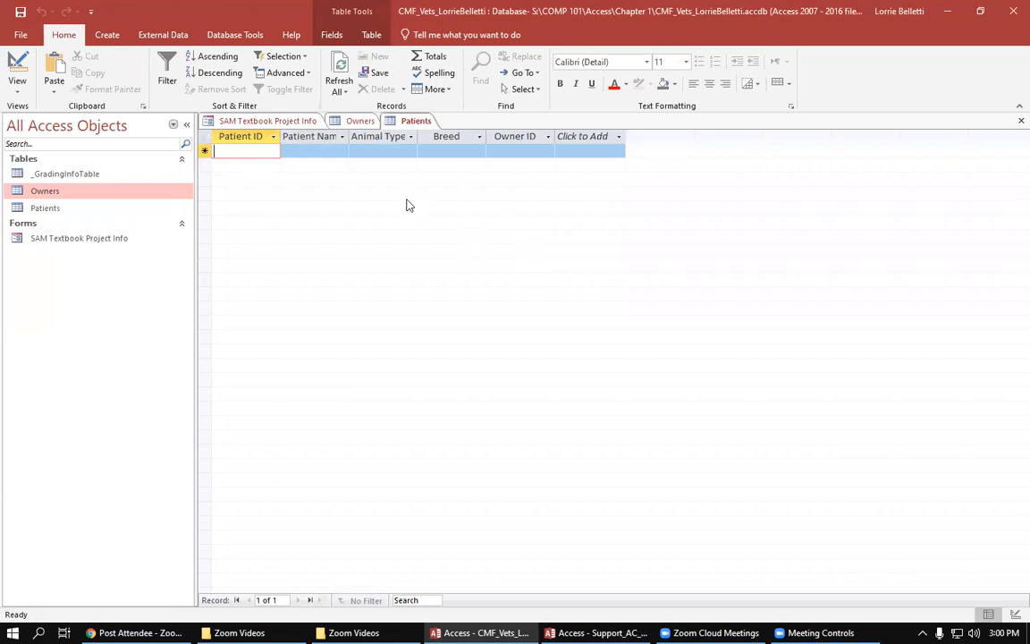
# Step: Widen the Patient Name and Animal Type columns of the Patients table to fit their headings
pyautogui.click(343, 137)
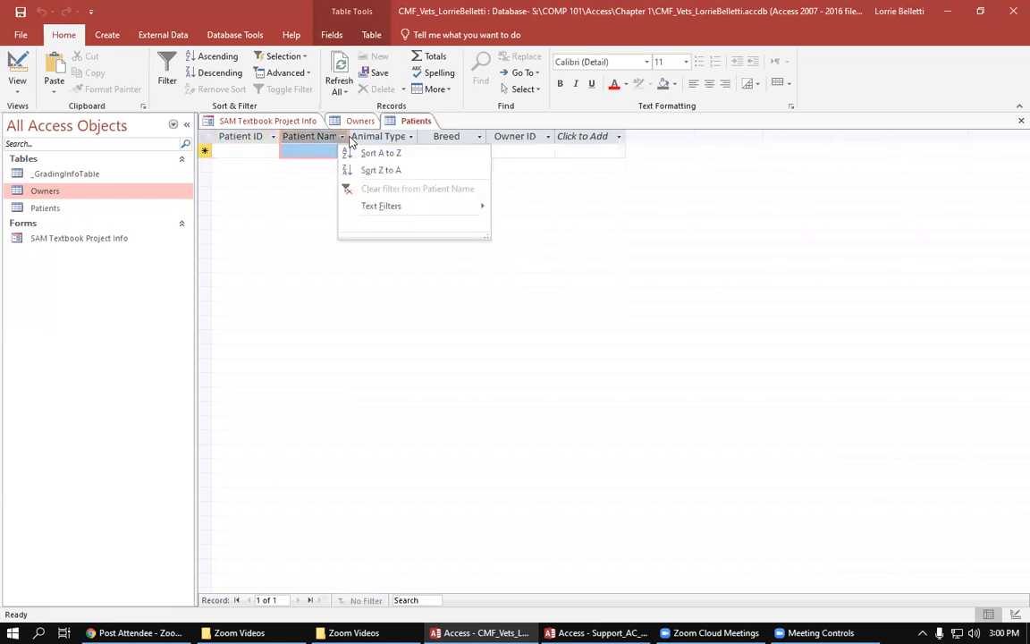
pyautogui.click(320, 251)
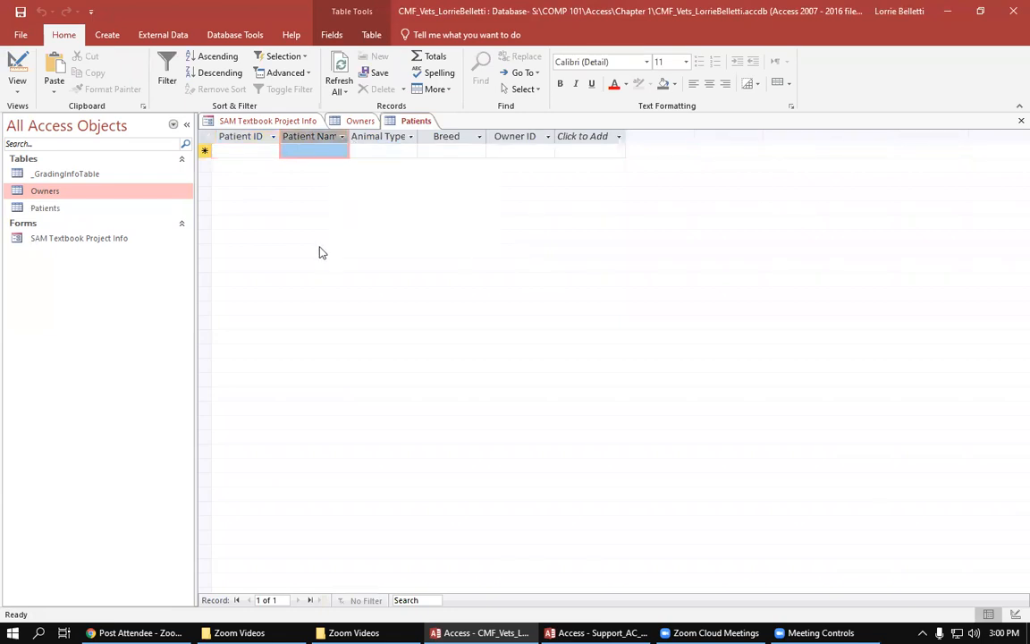
pyautogui.doubleClick(349, 136)
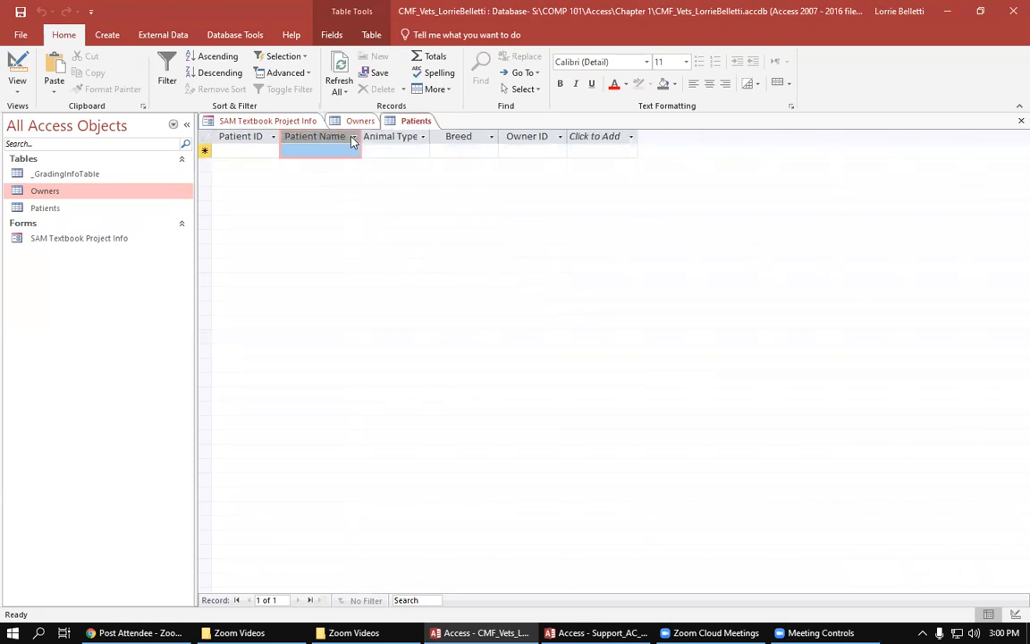
pyautogui.doubleClick(430, 134)
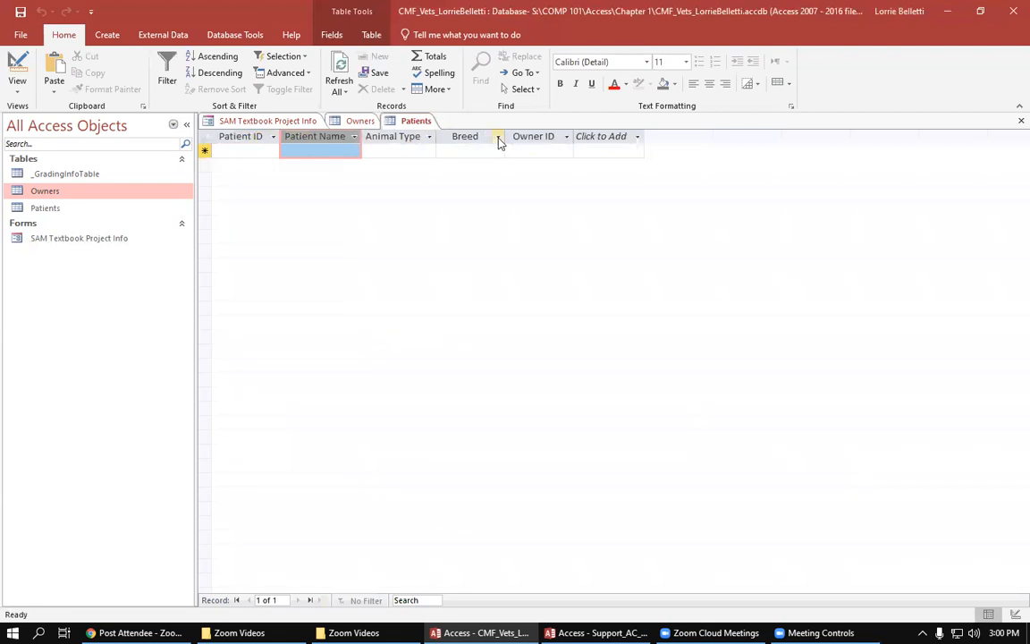
# Step: Enter the first Patients record with Patient ID C-1, name Paws, animal type Feline, breed Calico and Owner ID O-2
pyautogui.click(262, 152)
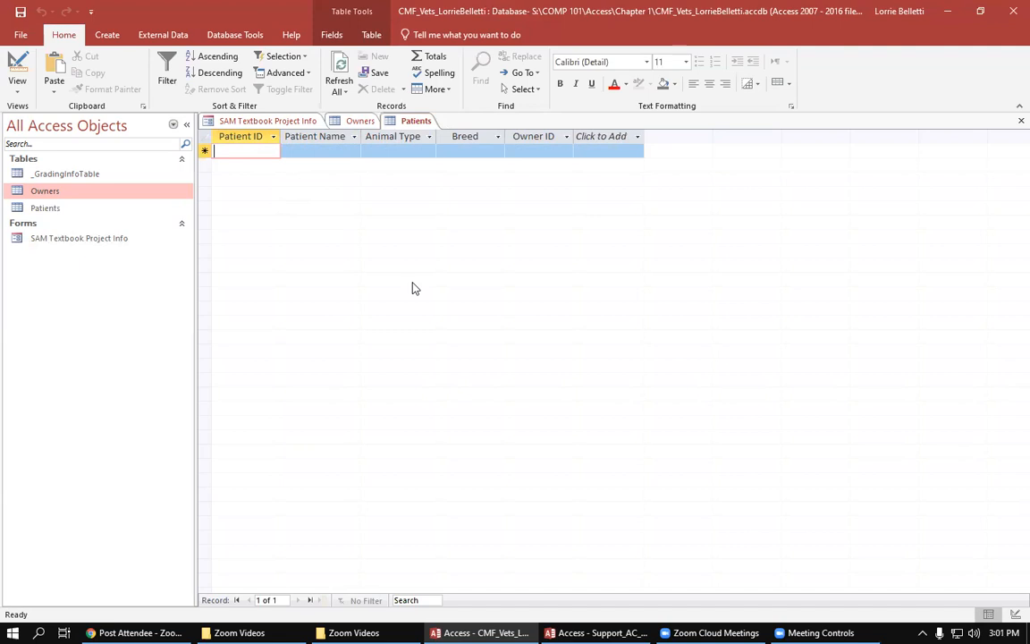
pyautogui.write('C-1')
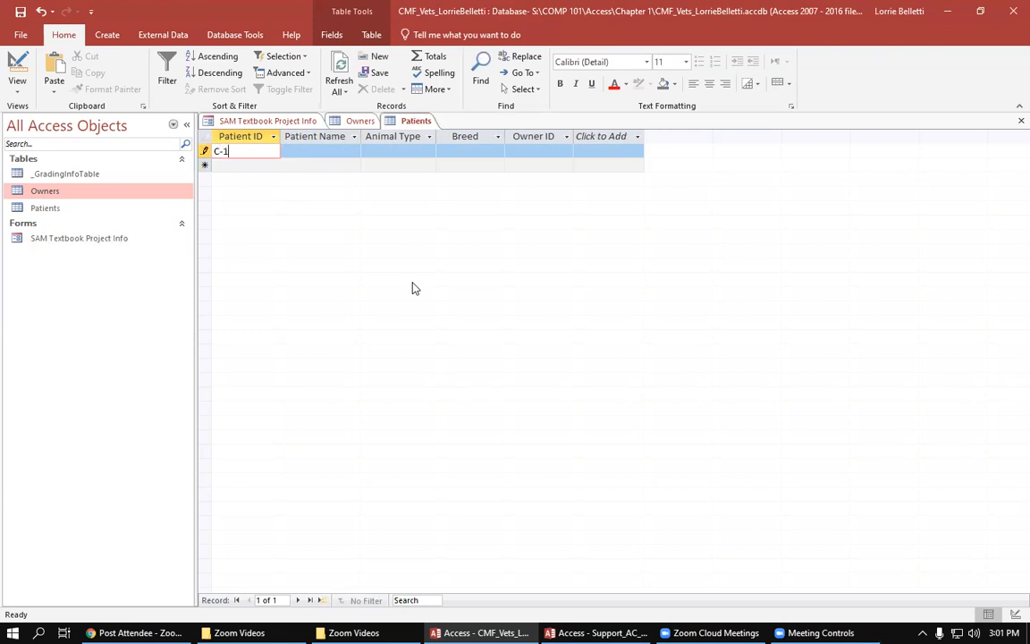
pyautogui.press('Tab')
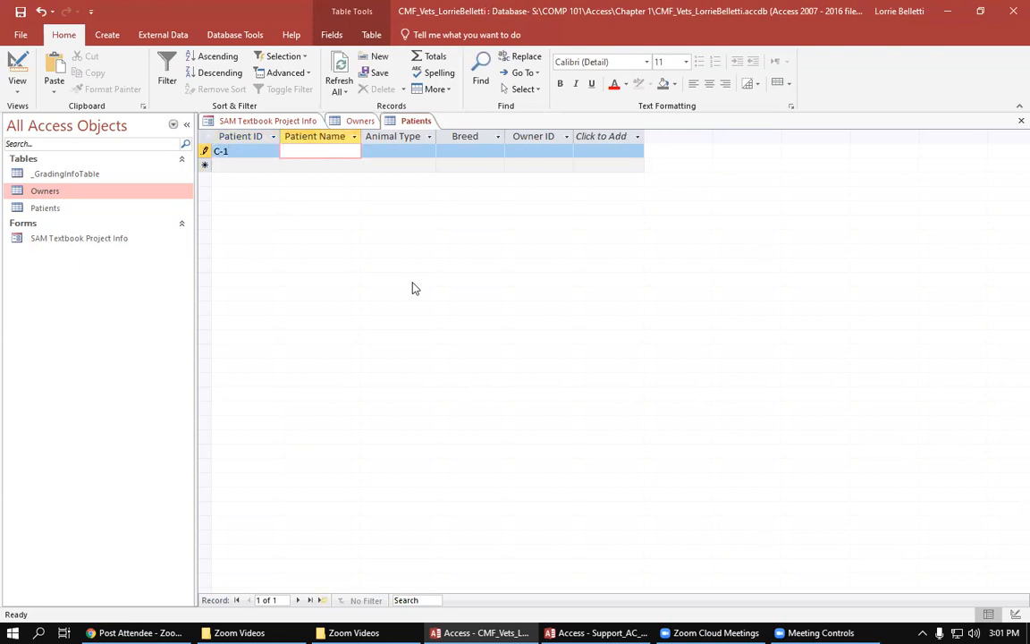
pyautogui.write('Paws')
pyautogui.press('Tab')
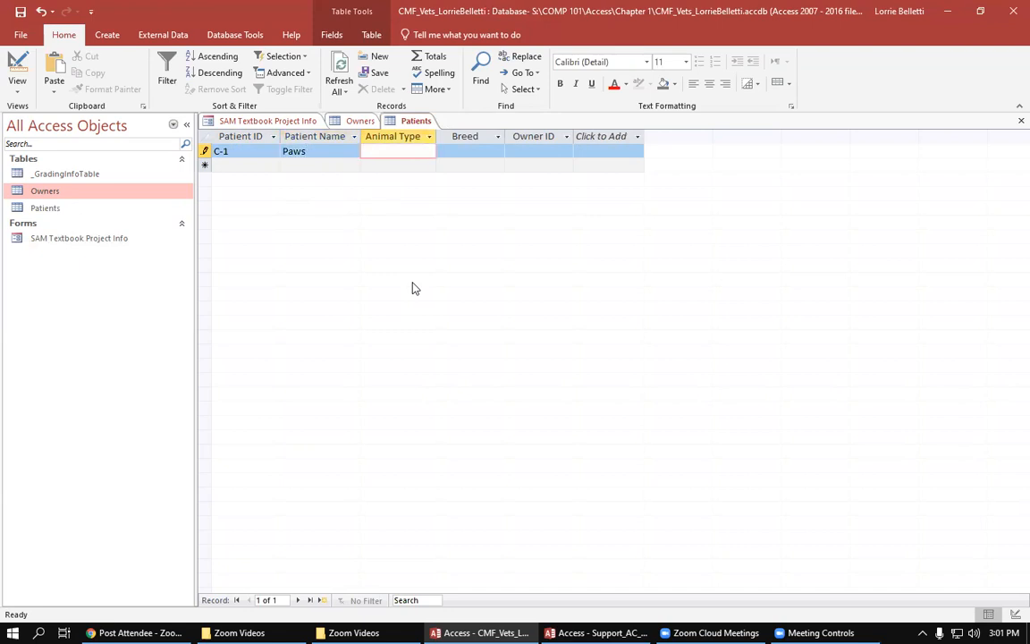
pyautogui.write('Feline')
pyautogui.press('Tab')
pyautogui.write('Calico')
pyautogui.press('Tab')
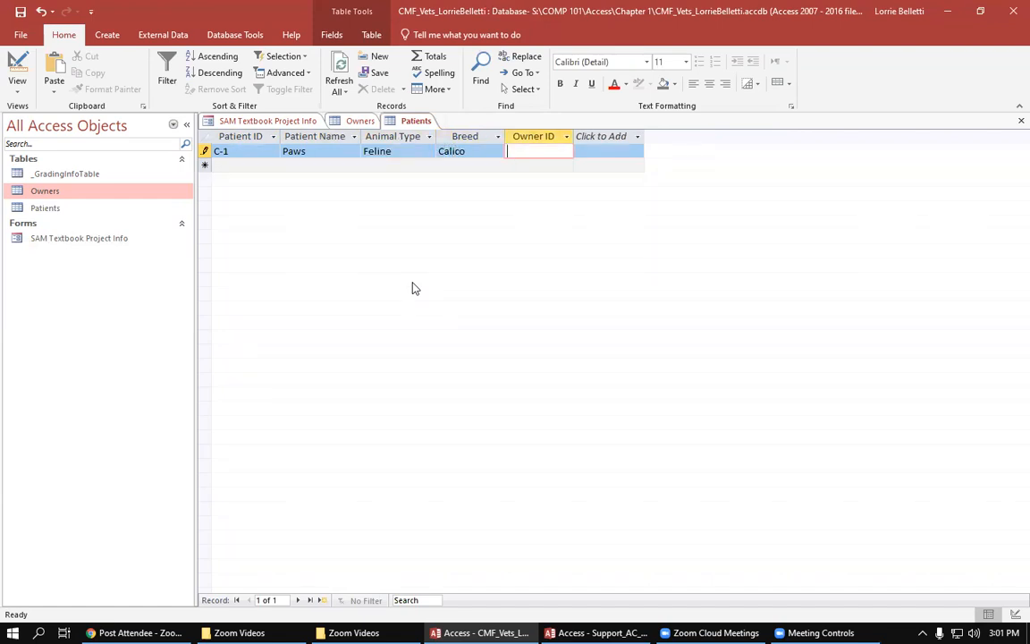
pyautogui.write('O-2')
pyautogui.press('Tab')
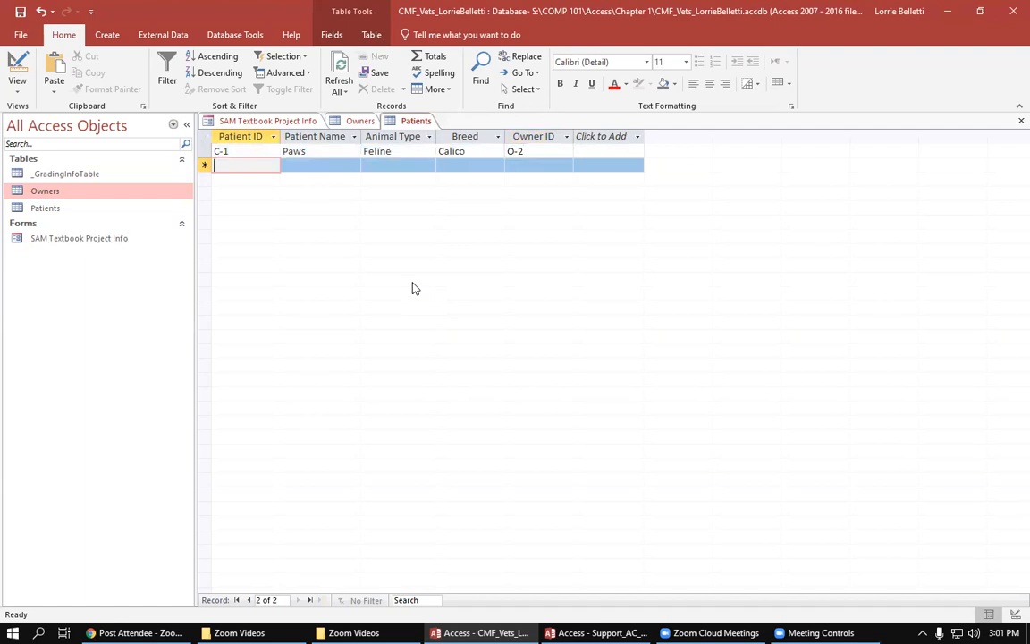
# Step: Add a second Patients record with Patient ID C-2, name Ranger, animal type Canine, breed Labrador and Owner ID O-1
pyautogui.write('C-2')
pyautogui.press('Tab')
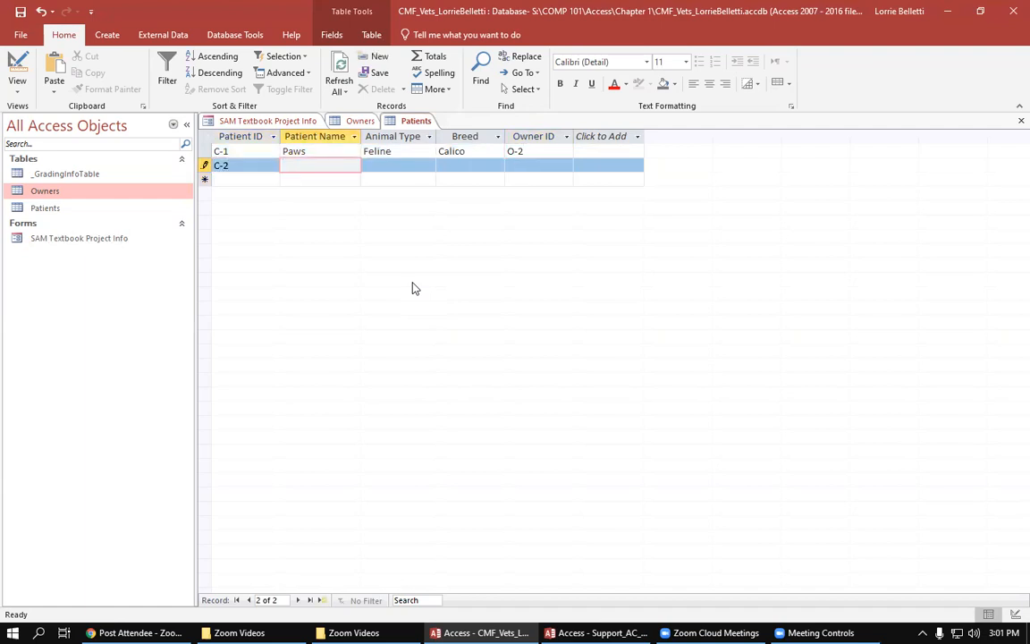
pyautogui.write('Ranger')
pyautogui.press('Tab')
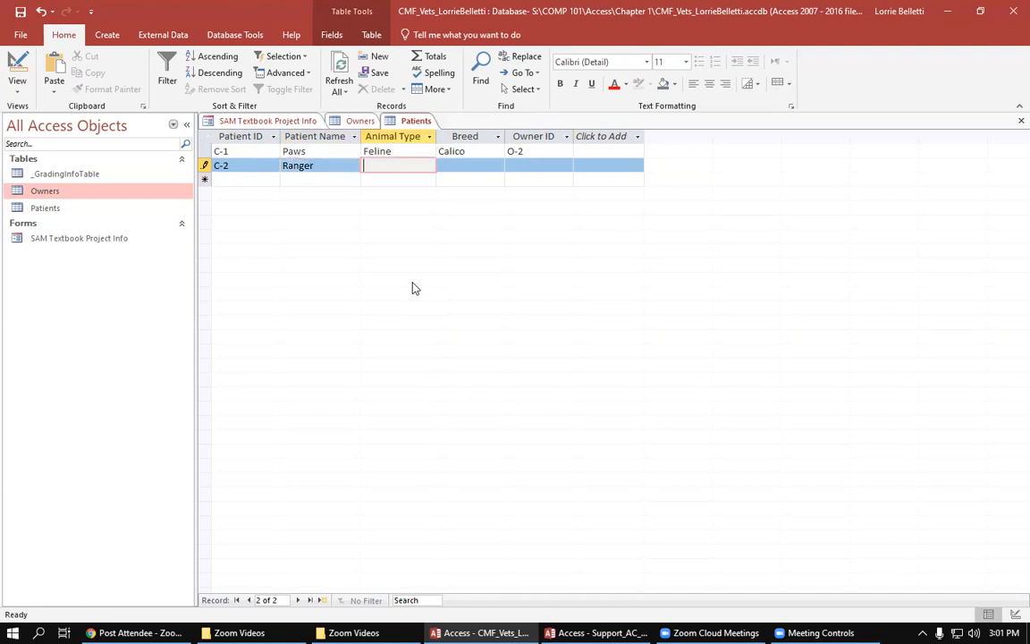
pyautogui.write('Canine')
pyautogui.press('Tab')
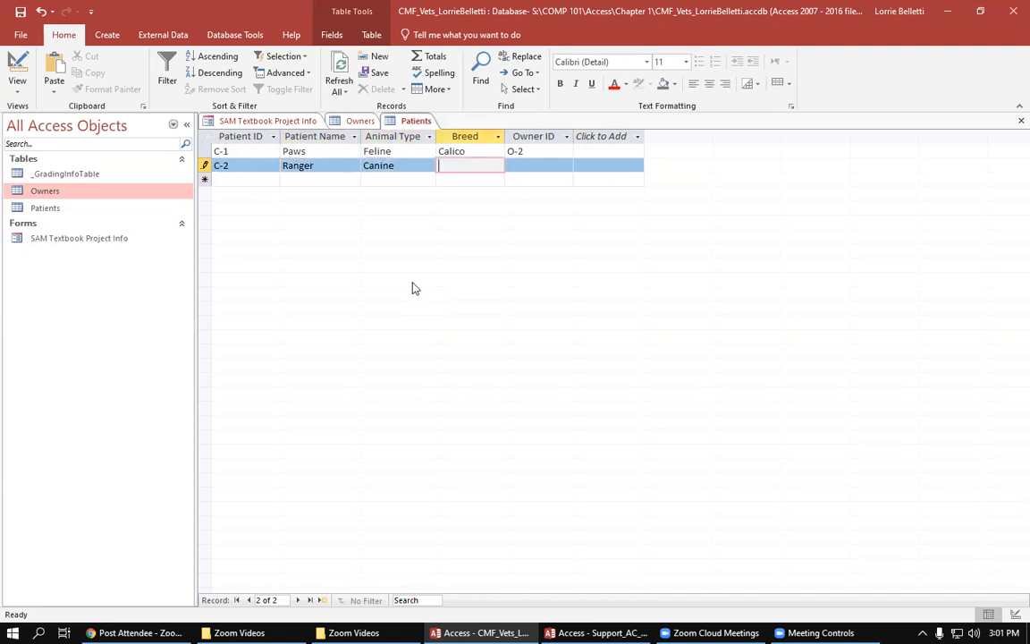
pyautogui.write('Labrador')
pyautogui.press('Tab')
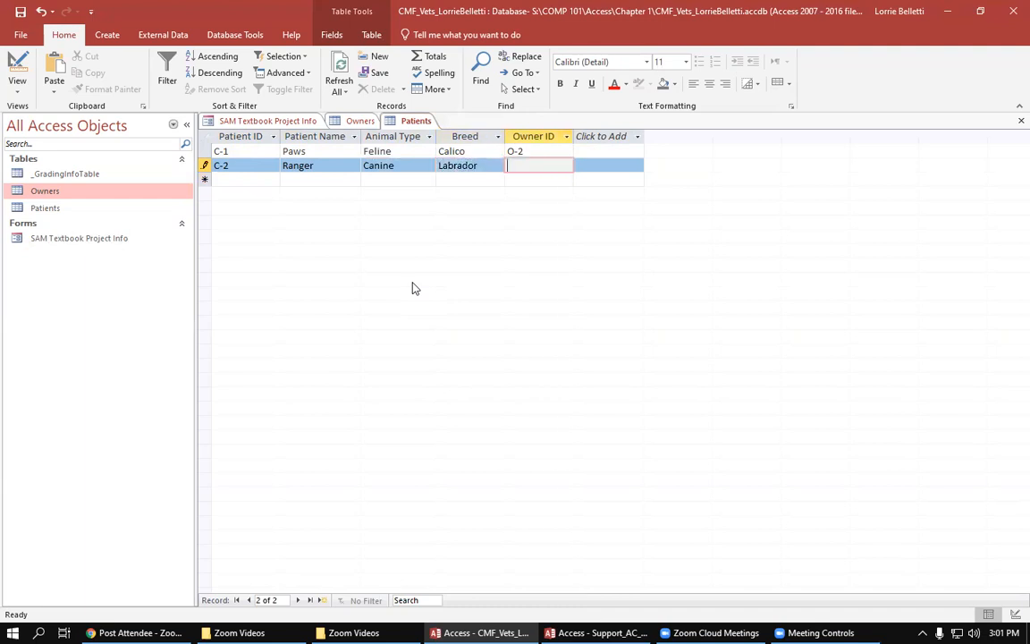
pyautogui.write('O-1')
pyautogui.press('Tab')
# Step: Add a third Patients record with Patient ID F-1, name Fluffy, animal type Feline, breed Tabby and Owner ID O-1
pyautogui.write('F-1')
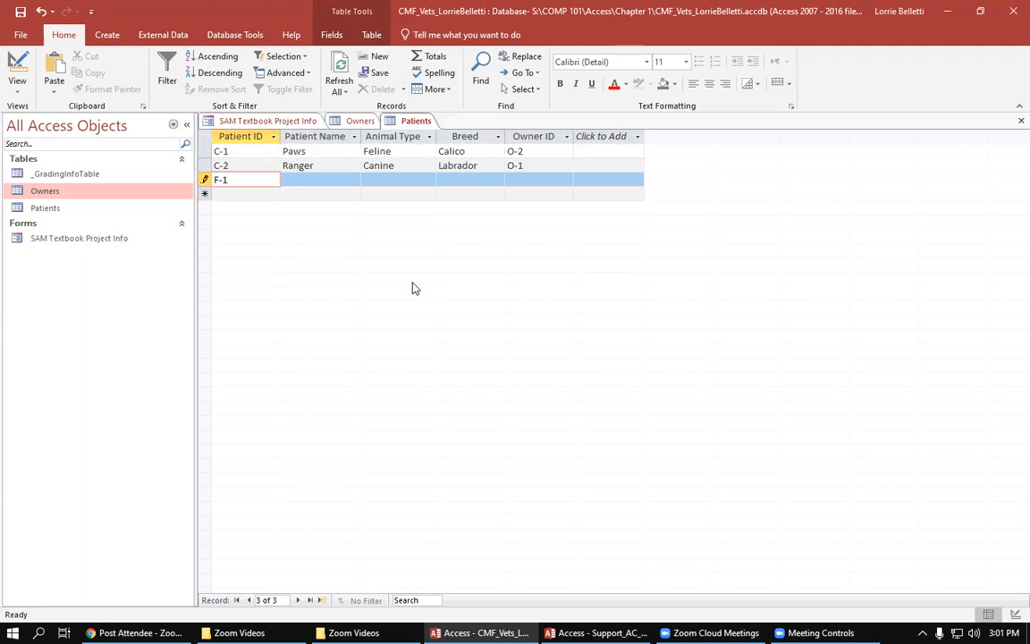
pyautogui.press('Tab')
pyautogui.write('Fluffy')
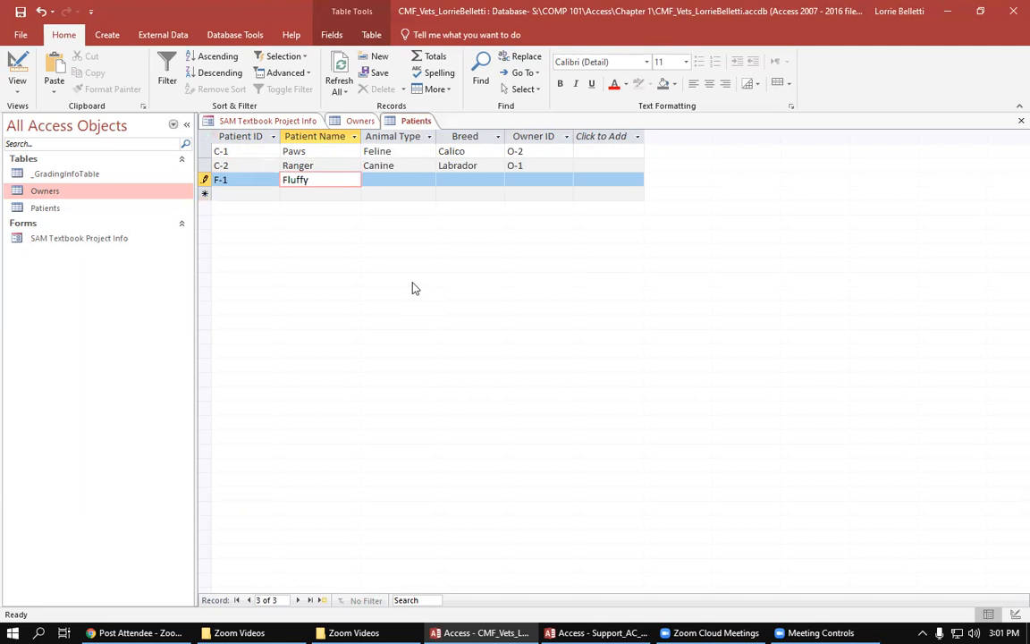
pyautogui.press('Tab')
pyautogui.write('Feline')
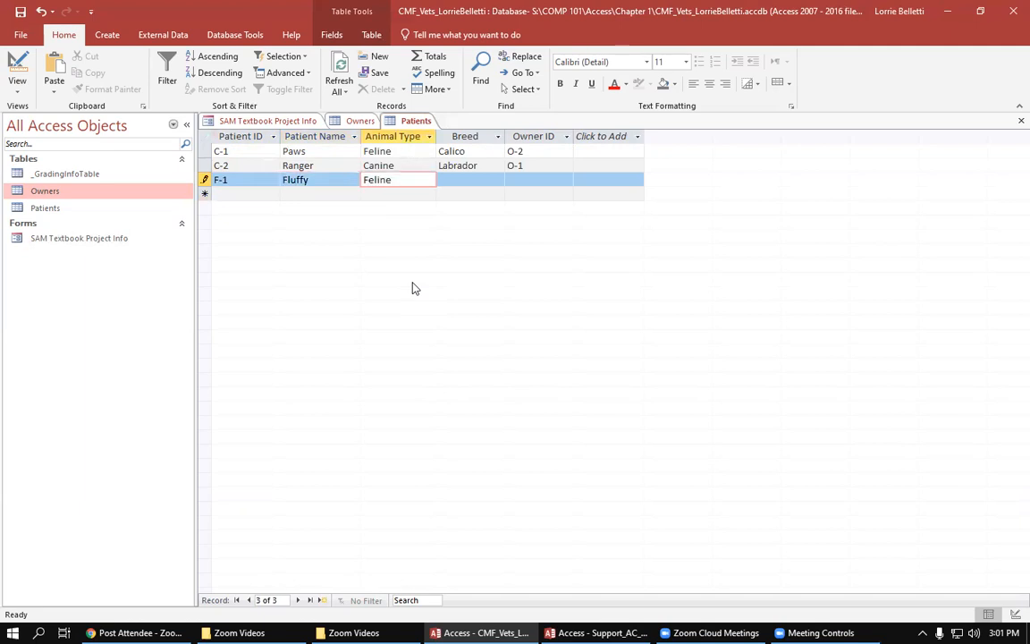
pyautogui.press('Tab')
pyautogui.write('Tabby')
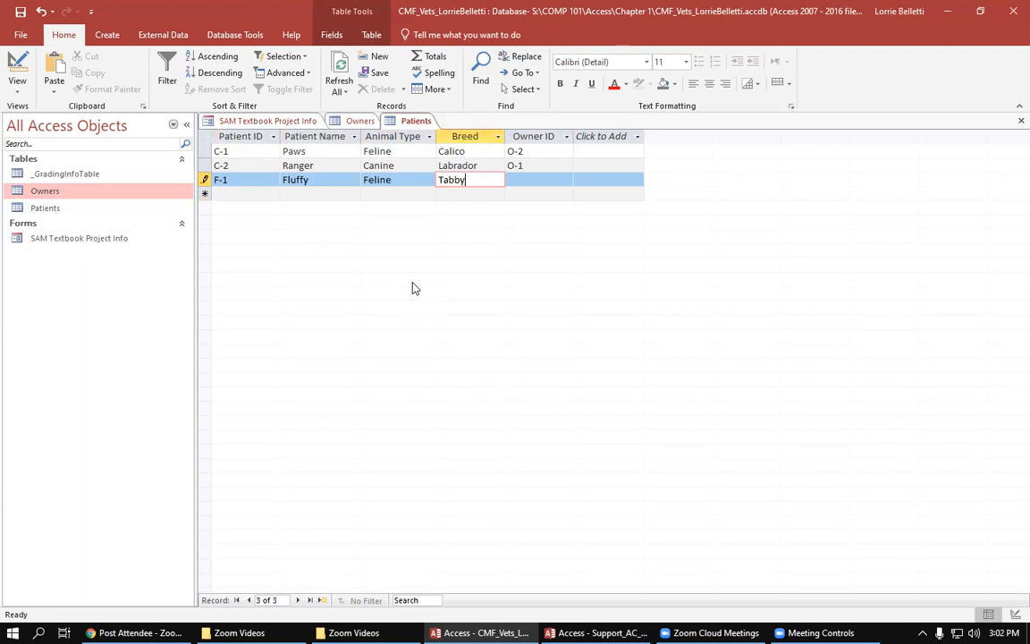
pyautogui.press('Tab')
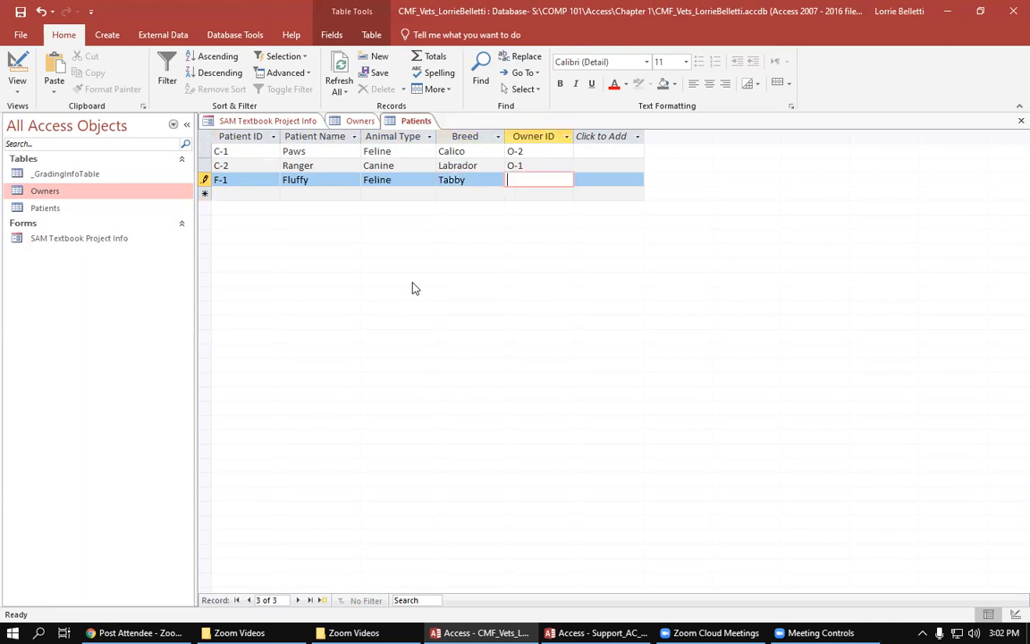
pyautogui.write('O-1')
pyautogui.press('Tab')
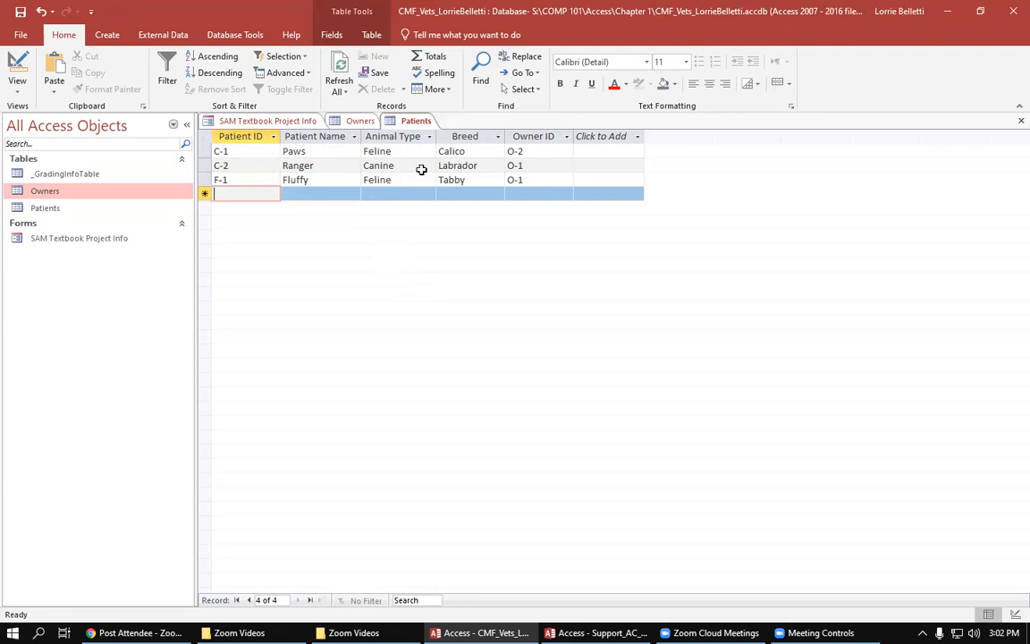
# Step: Close the Patients table and save the changes to its layout
pyautogui.click(1020, 120)
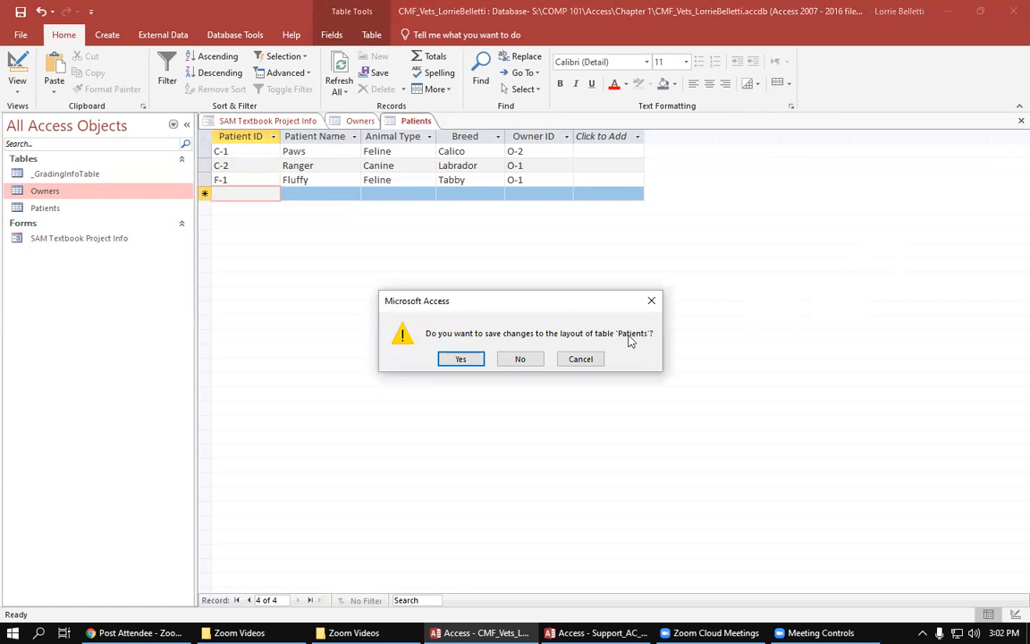
pyautogui.click(461, 358)
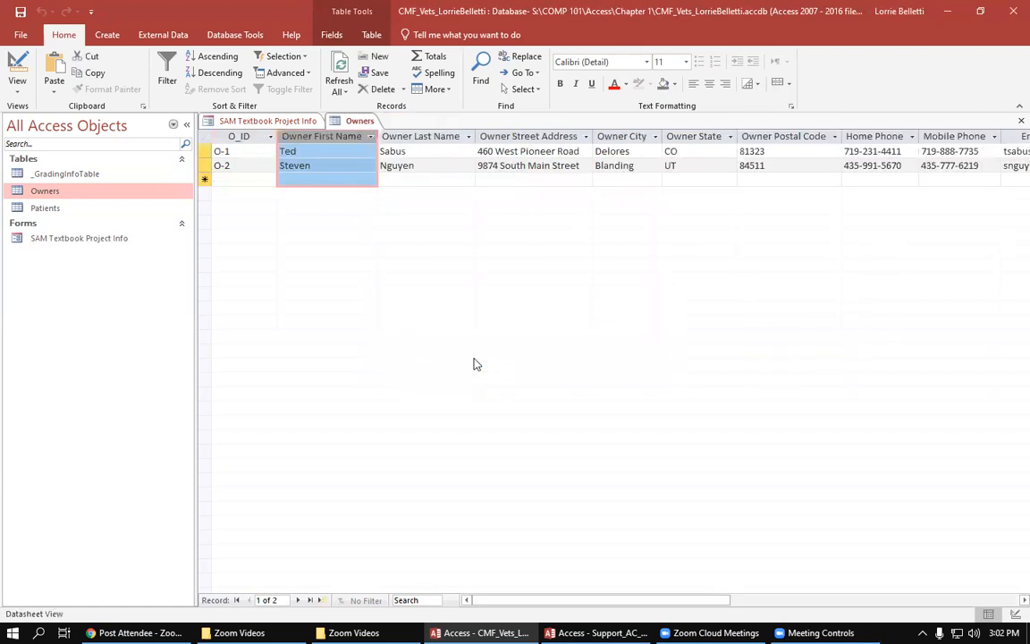